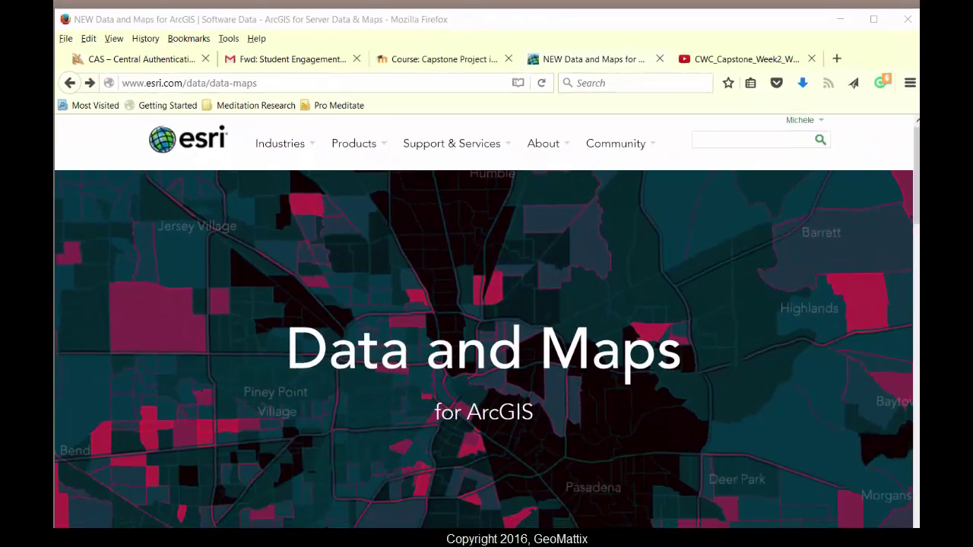
# Scroll to 'Layers from ArcGIS Online' and open the Esri Data & Maps group downloads.
pyautogui.scroll(-3, 304, 321)
pyautogui.scroll(-1, 304, 321)
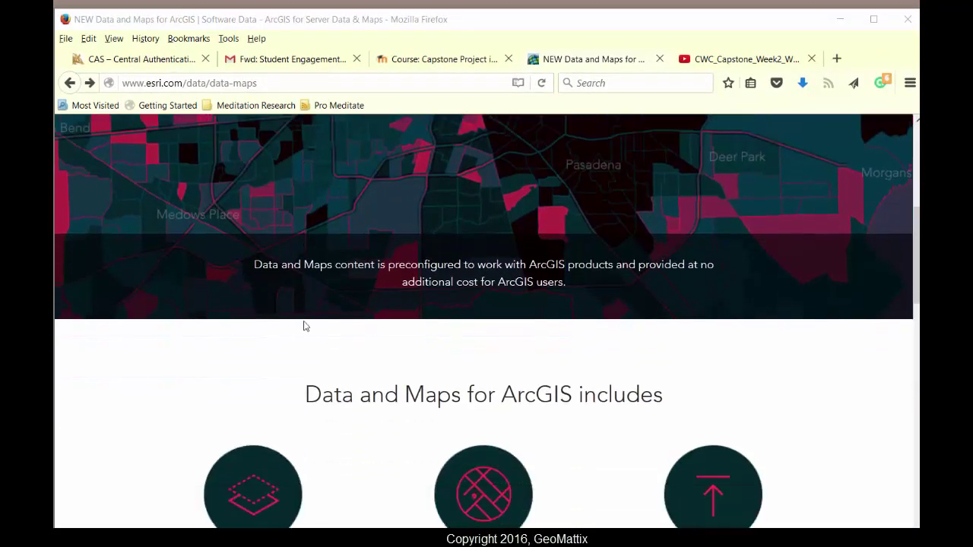
pyautogui.scroll(-10, 304, 326)
pyautogui.scroll(1, 304, 326)
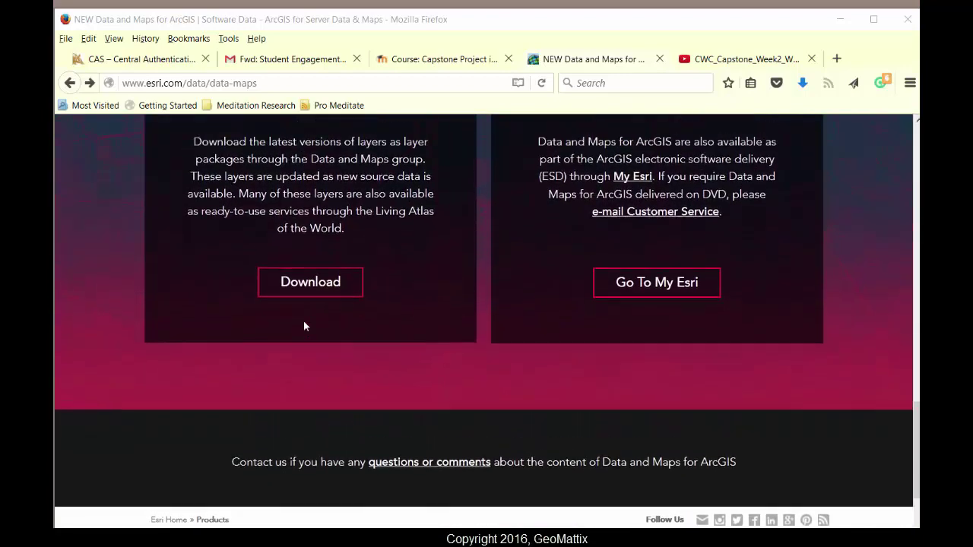
pyautogui.scroll(4, 304, 326)
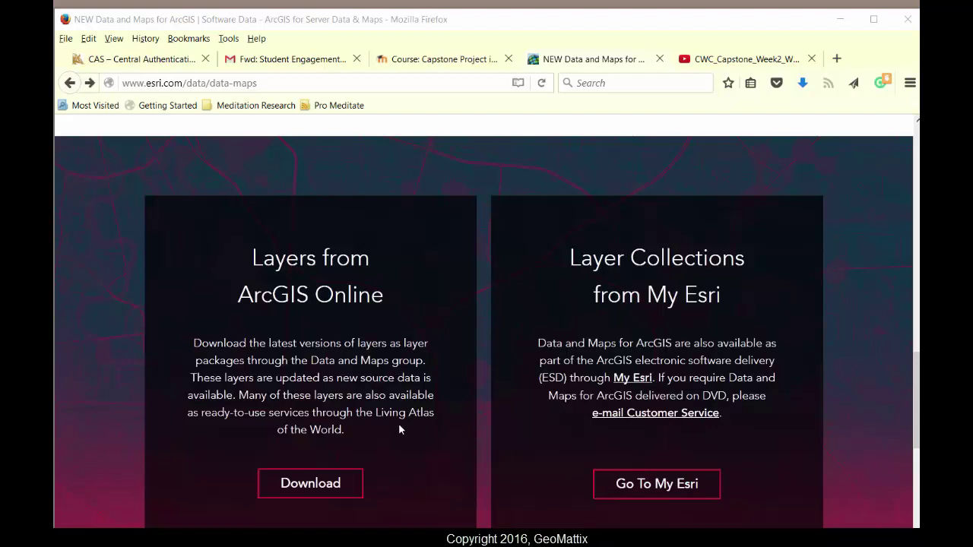
pyautogui.click(308, 494)
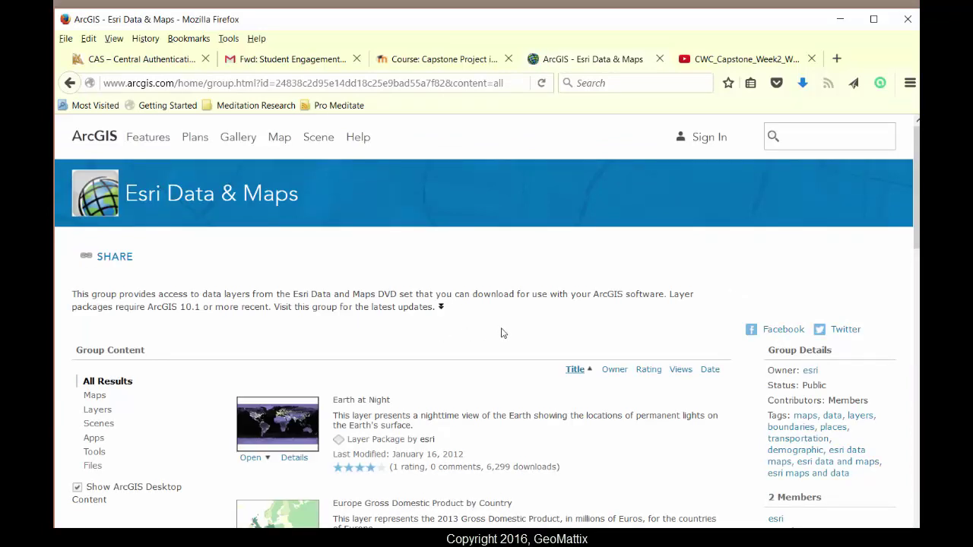
# Scroll the group content down to North America Landmarks, Major Lakes and Major Roads packages.
pyautogui.scroll(-2, 501, 333)
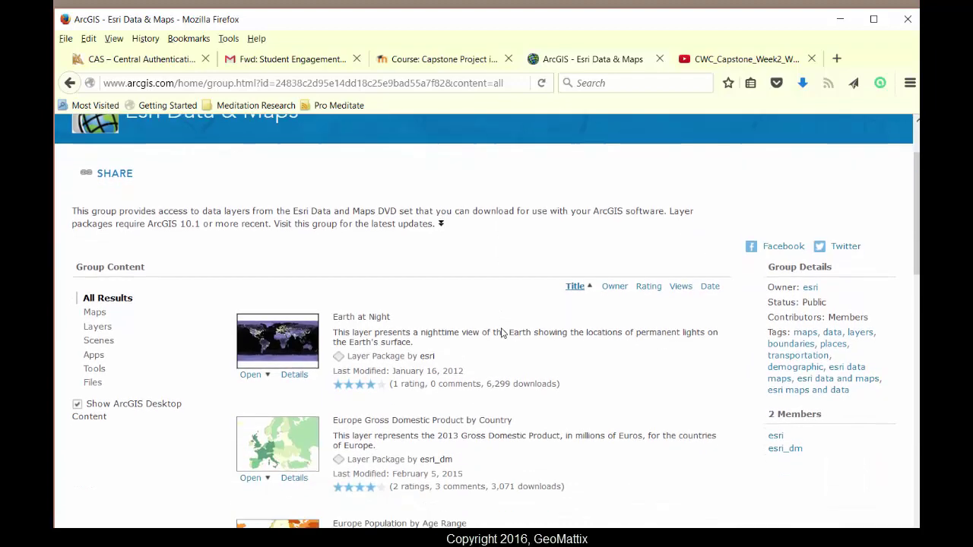
pyautogui.scroll(-2, 501, 329)
pyautogui.scroll(-2, 502, 329)
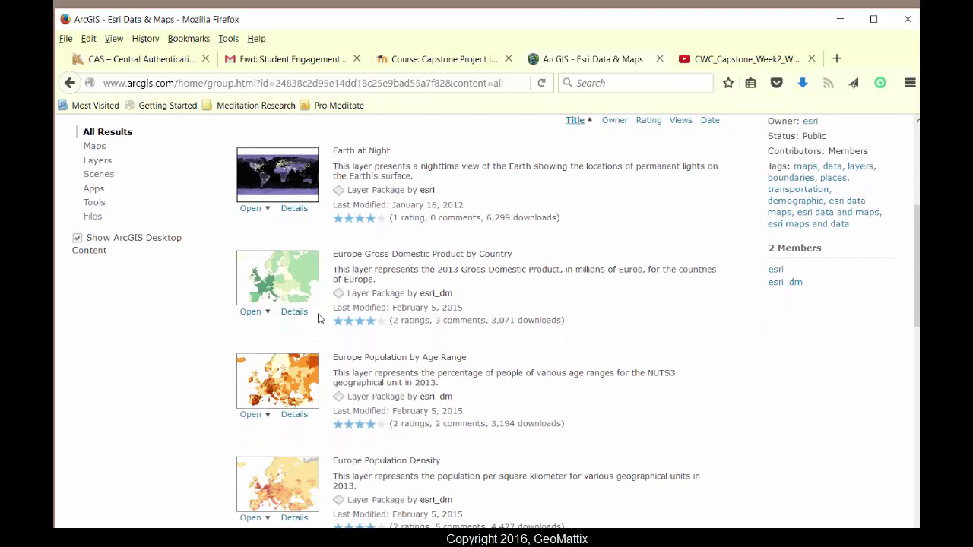
pyautogui.scroll(-2, 333, 344)
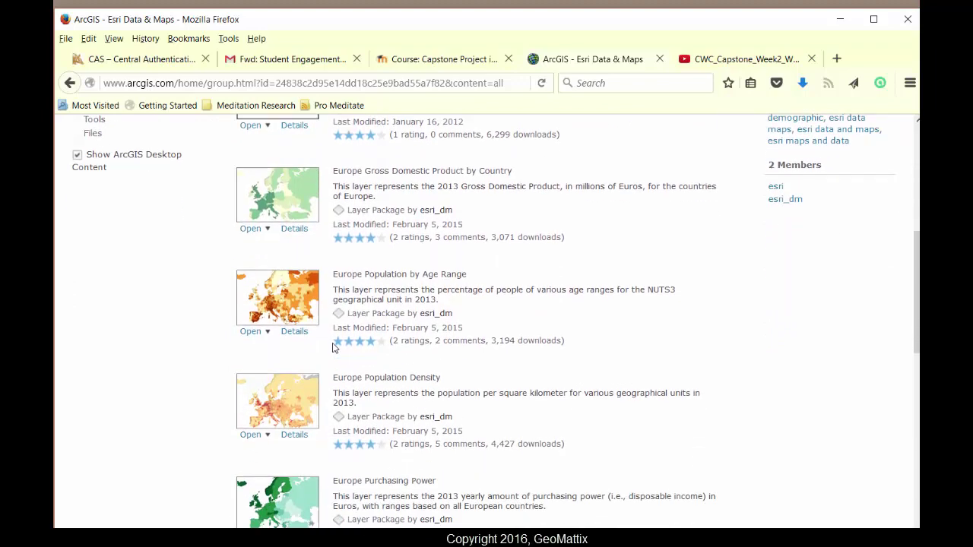
pyautogui.scroll(-4, 333, 348)
pyautogui.scroll(-3, 333, 348)
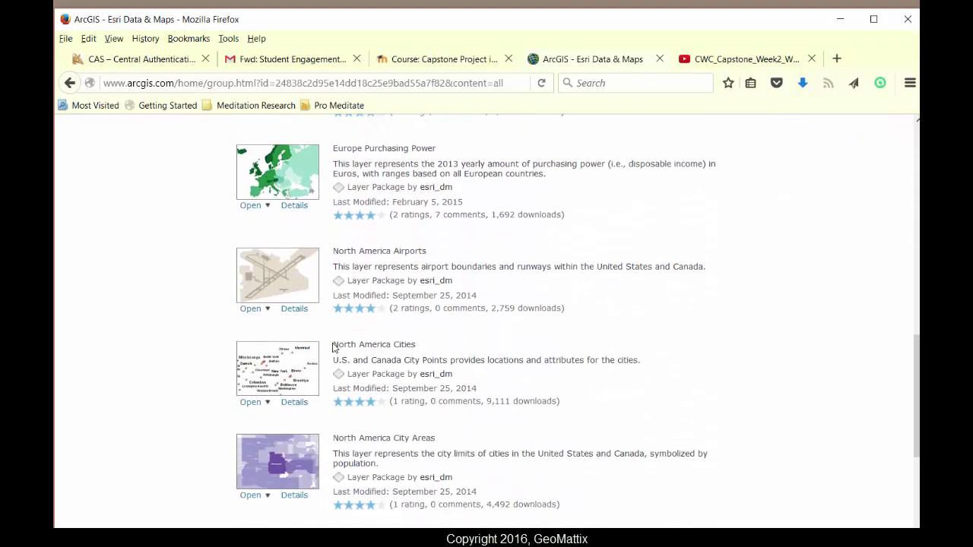
pyautogui.scroll(-5, 333, 348)
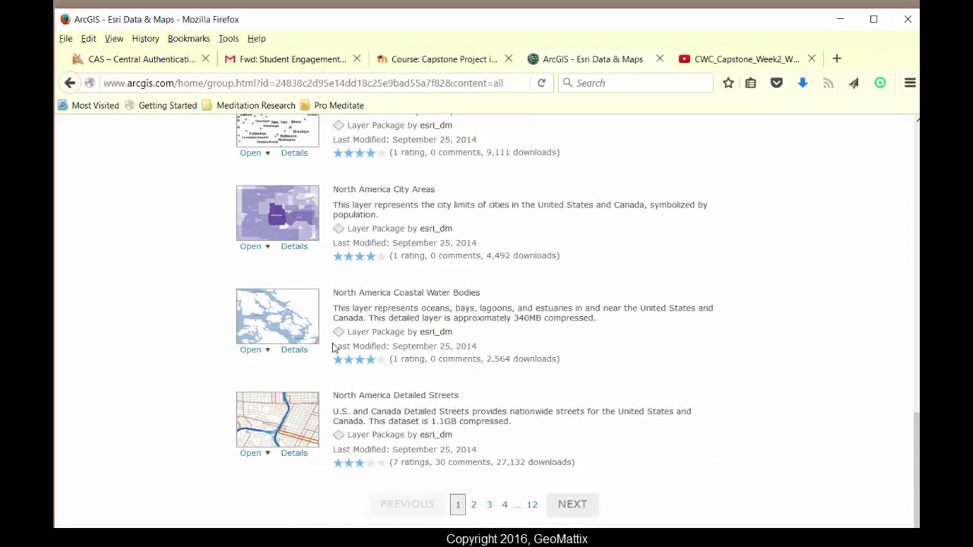
pyautogui.scroll(-3, 333, 348)
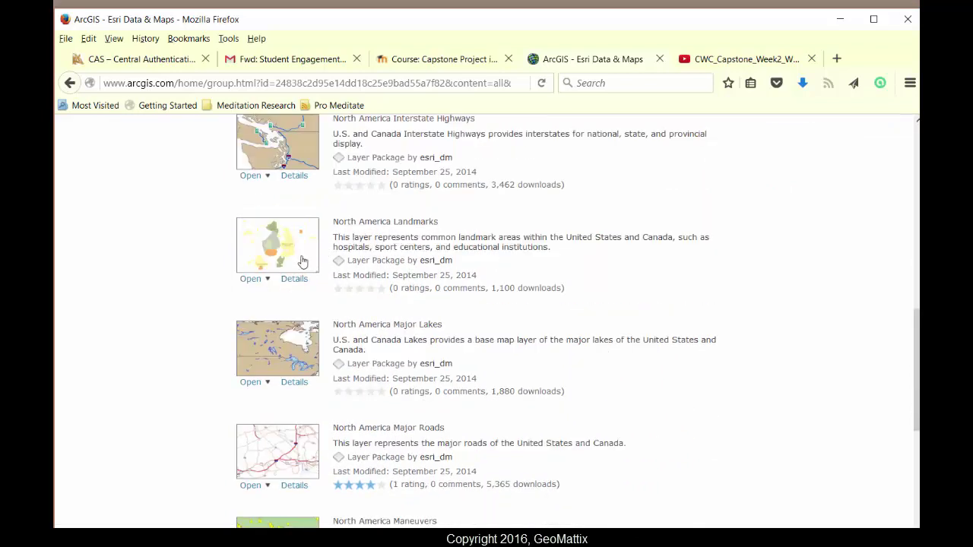
# Open the North America Landmarks package in ArcGIS for Desktop, confirming the item.pkinfo file handler.
pyautogui.click(268, 280)
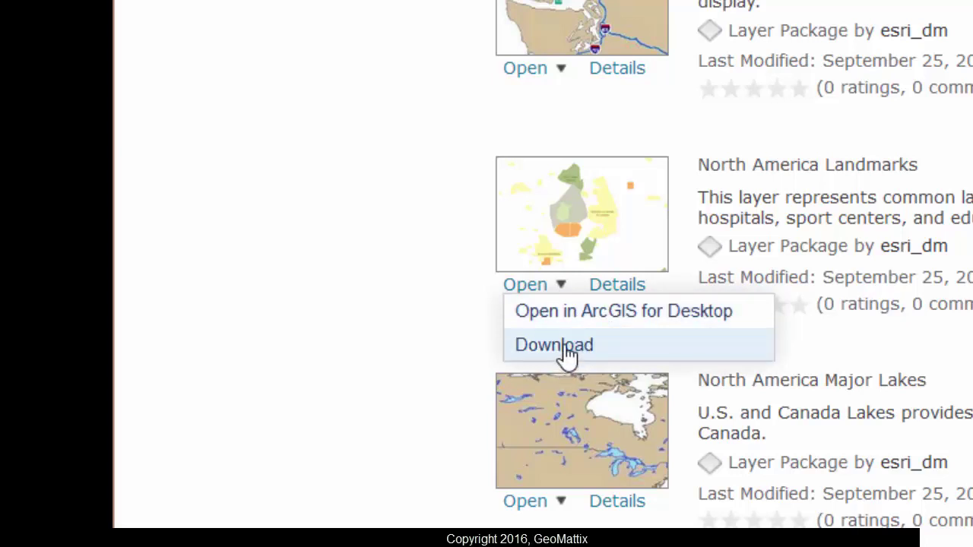
pyautogui.click(601, 315)
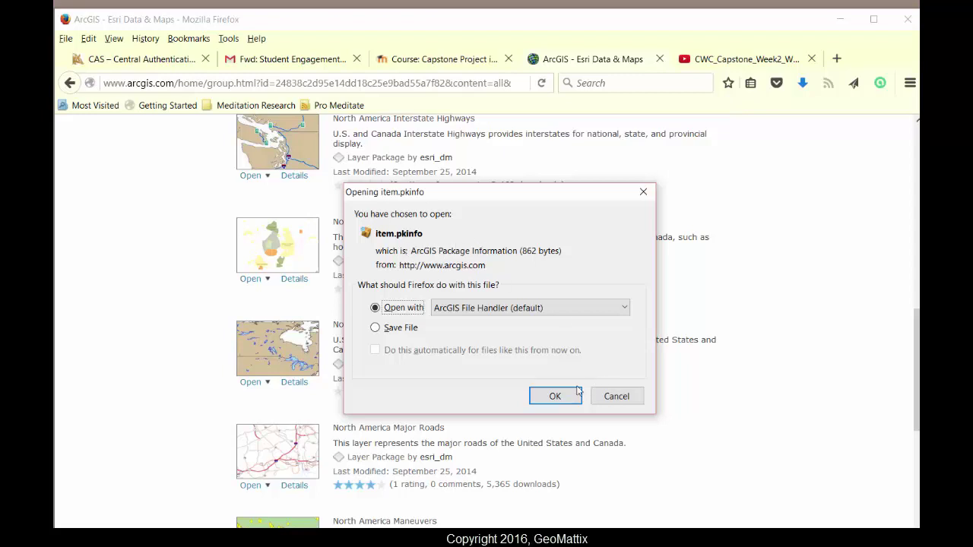
pyautogui.click(549, 396)
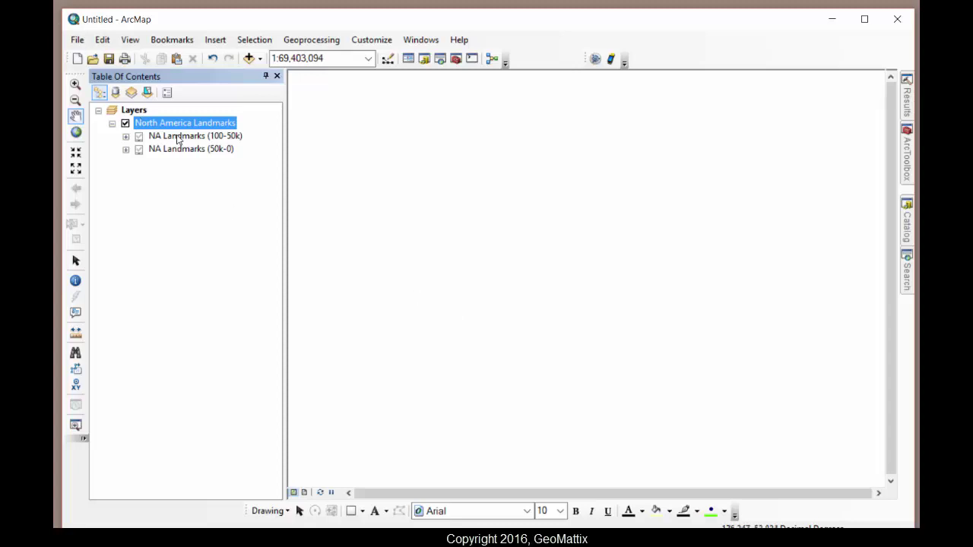
# Expand NA Landmarks (100-50k), zoom to its extent, list layers by source, then switch to File Explorer.
pyautogui.click(126, 136)
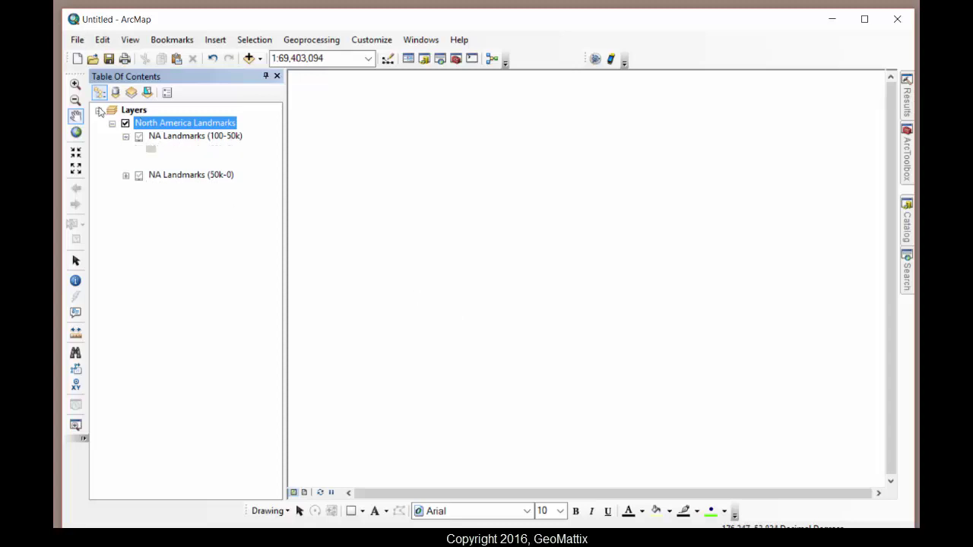
pyautogui.rightClick(171, 140)
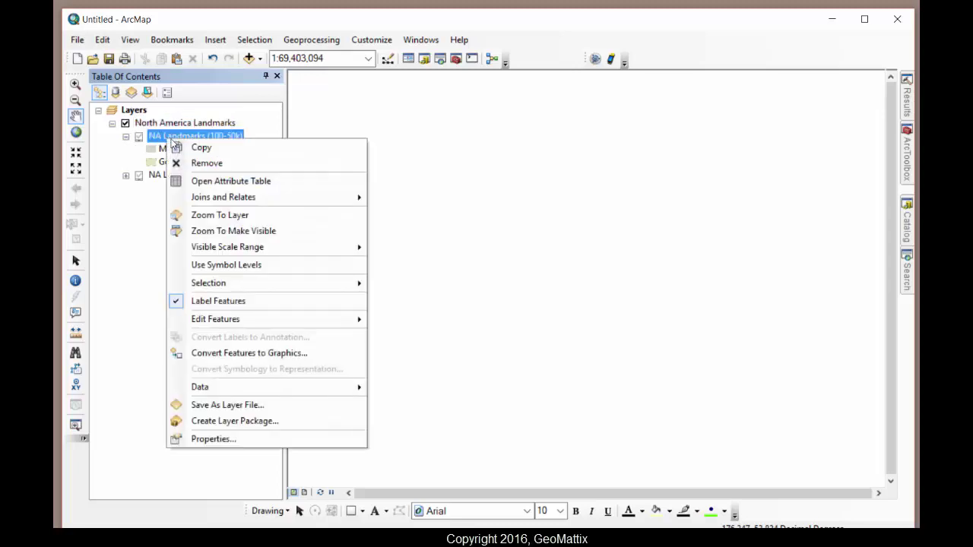
pyautogui.click(222, 218)
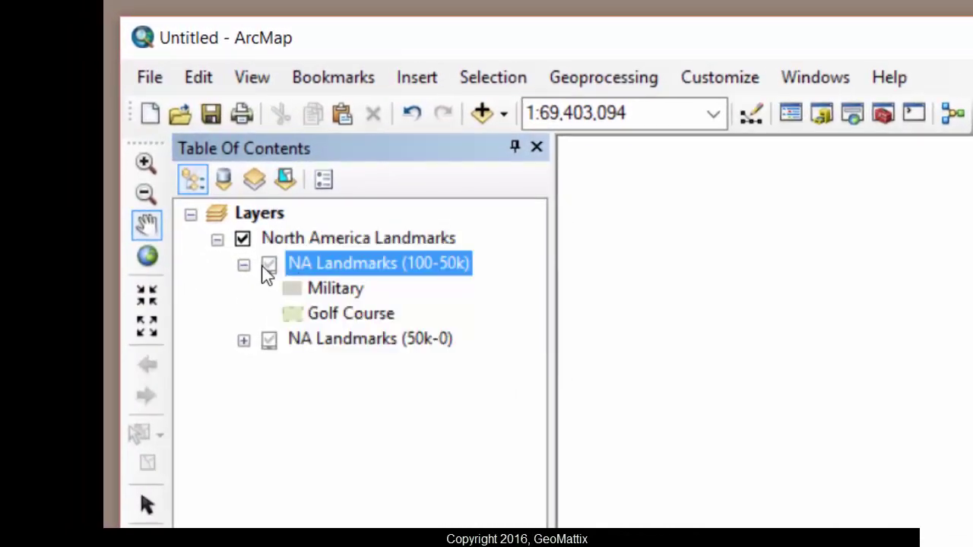
pyautogui.click(225, 183)
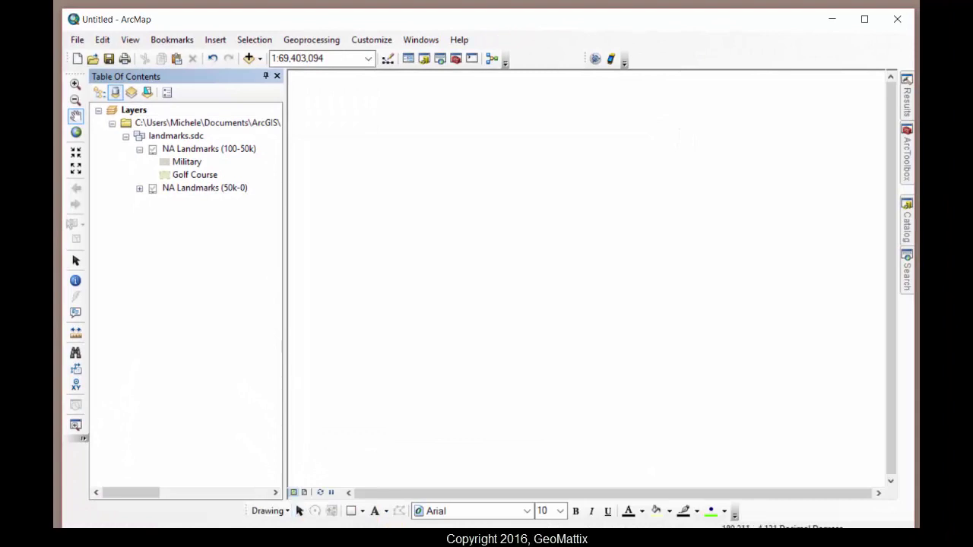
pyautogui.hotkey('alt', 'Tab')
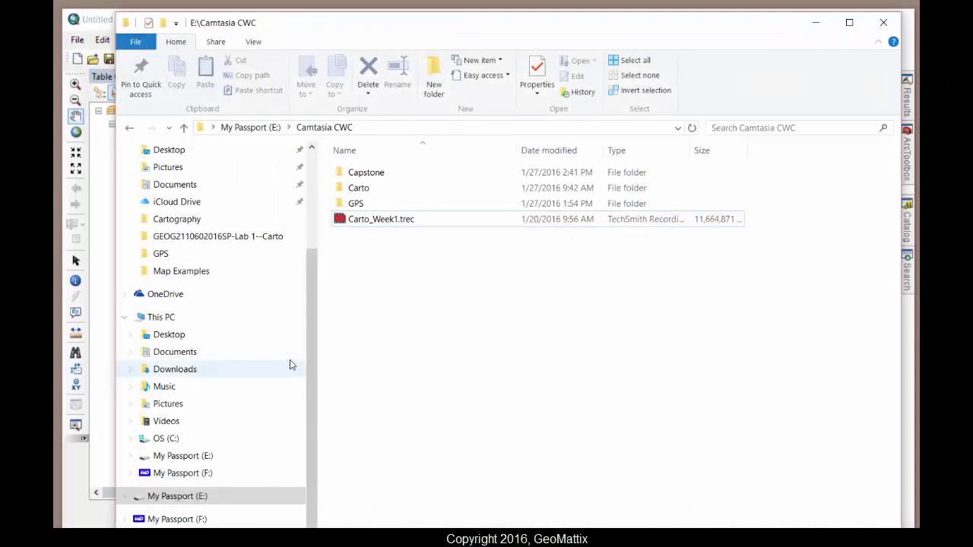
# Browse from the C: drive through Users and the home folder into Documents\ArcGIS.
pyautogui.click(173, 441)
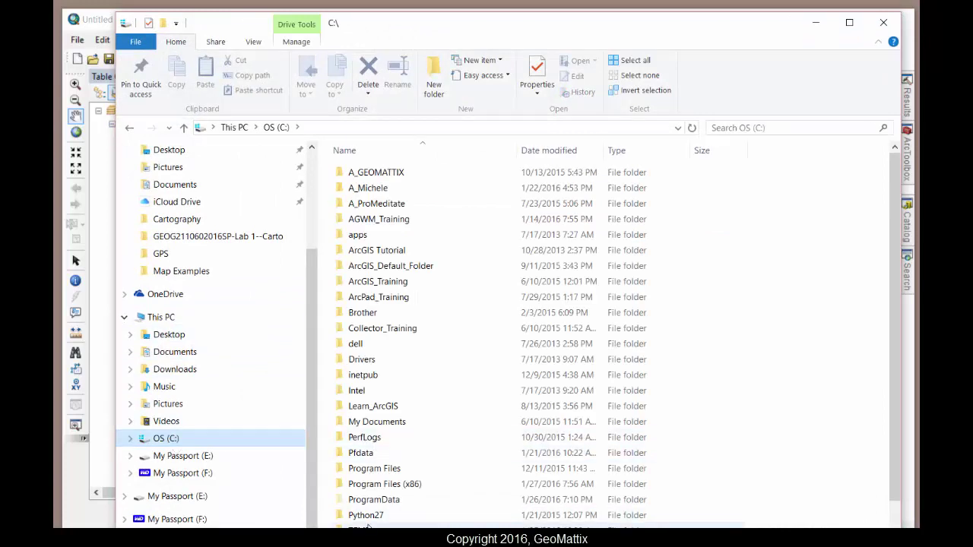
pyautogui.doubleClick(357, 517)
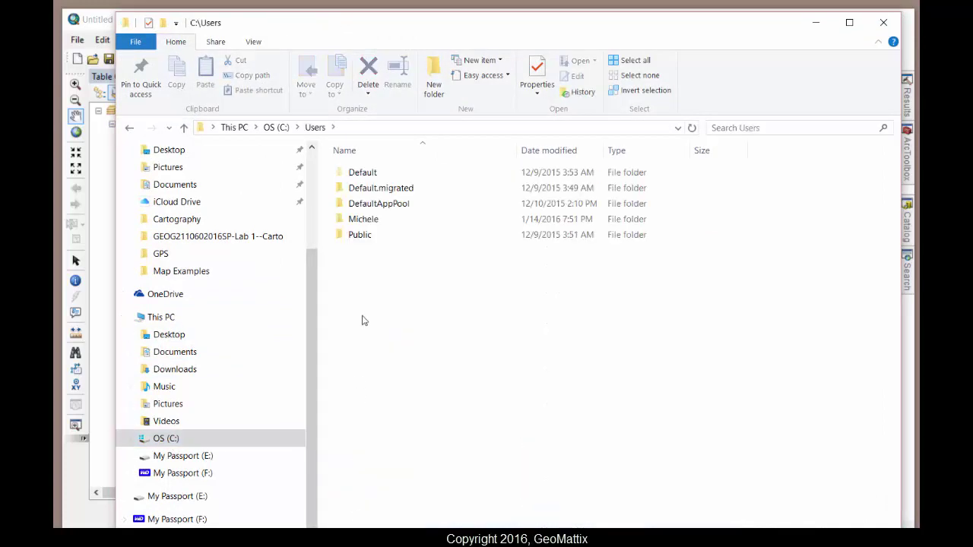
pyautogui.doubleClick(364, 220)
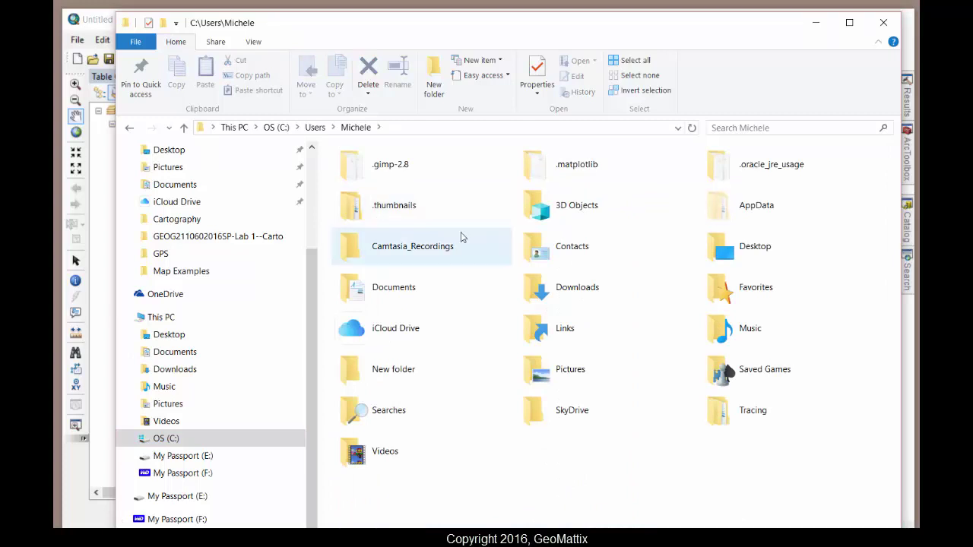
pyautogui.doubleClick(402, 288)
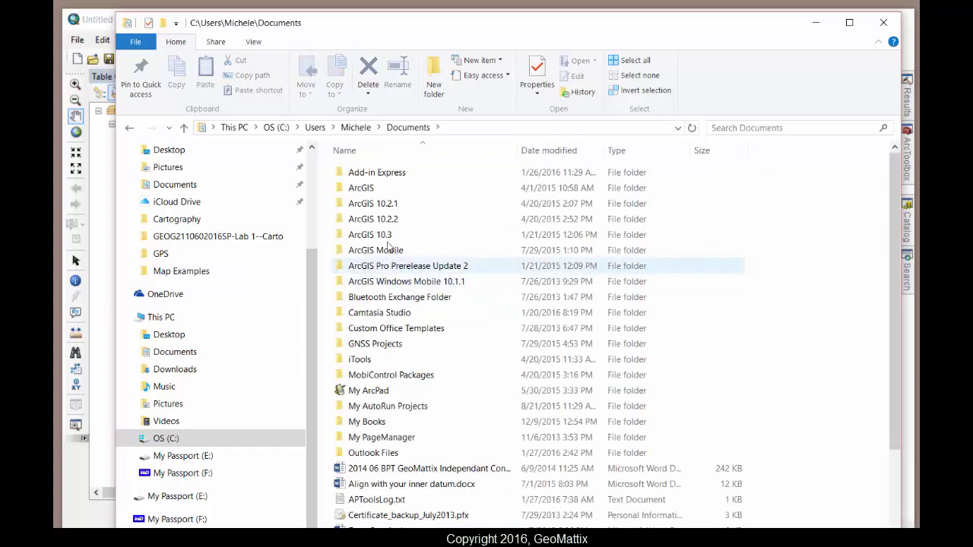
pyautogui.click(369, 191)
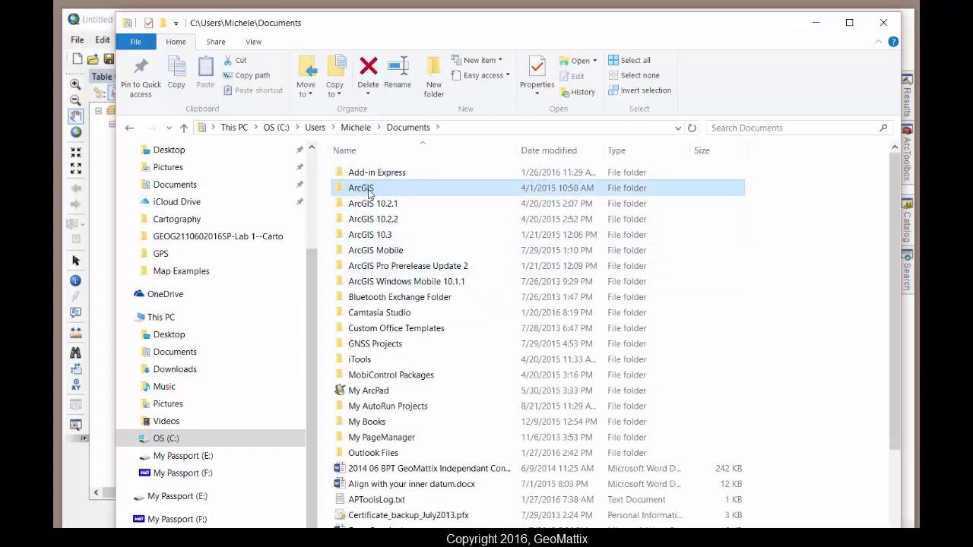
pyautogui.doubleClick(369, 191)
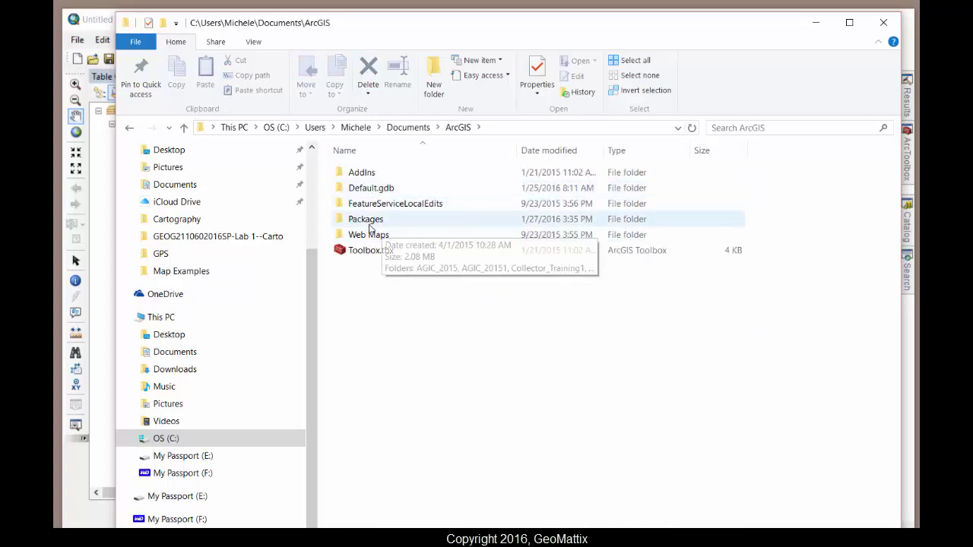
# Open Packages, the North America Landmarks package, data and landmarks to reveal the landmarks.sdc files.
pyautogui.doubleClick(367, 221)
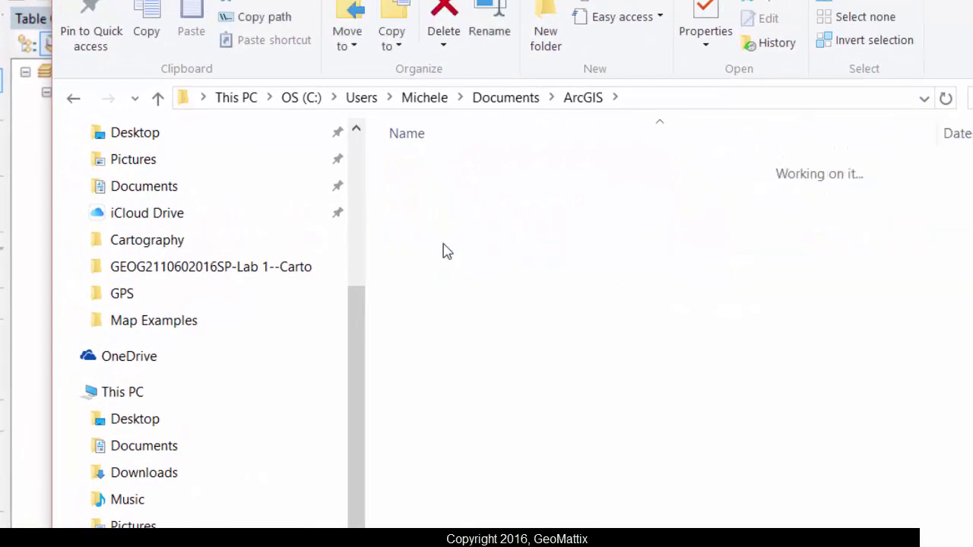
pyautogui.click(532, 289)
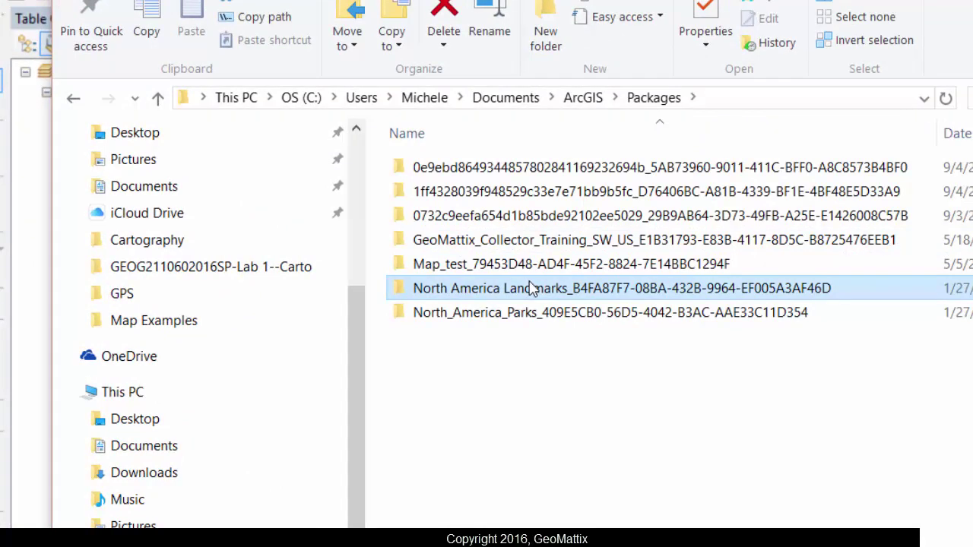
pyautogui.doubleClick(533, 289)
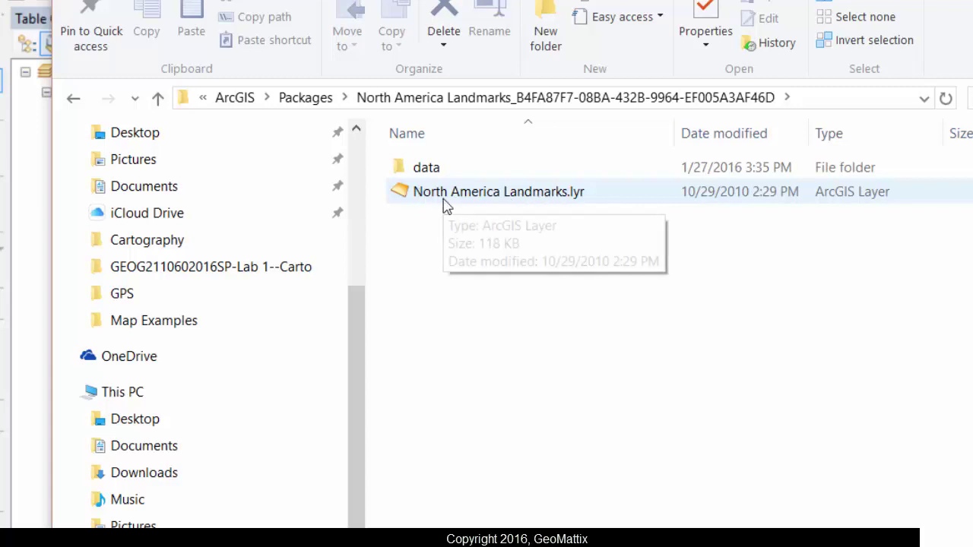
pyautogui.doubleClick(430, 169)
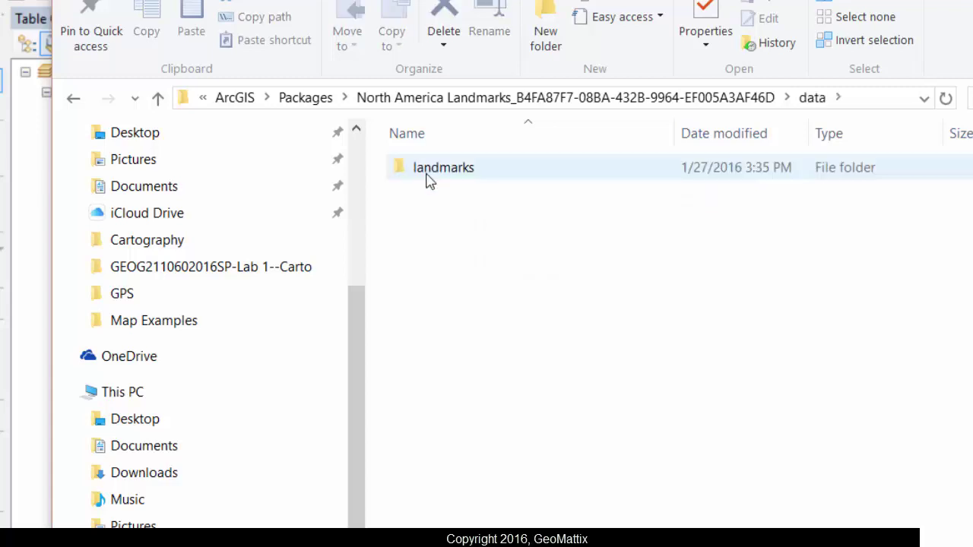
pyautogui.doubleClick(430, 169)
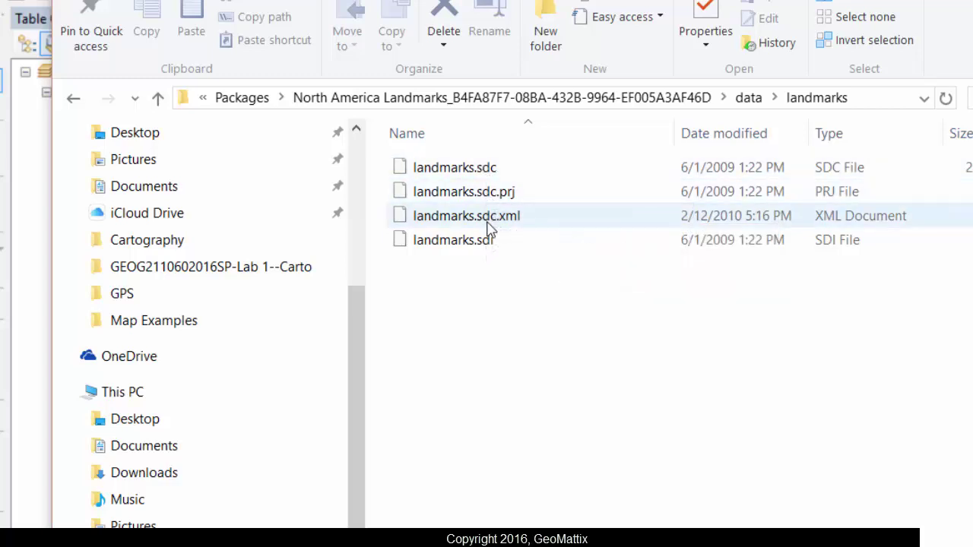
pyautogui.moveTo(490, 231)
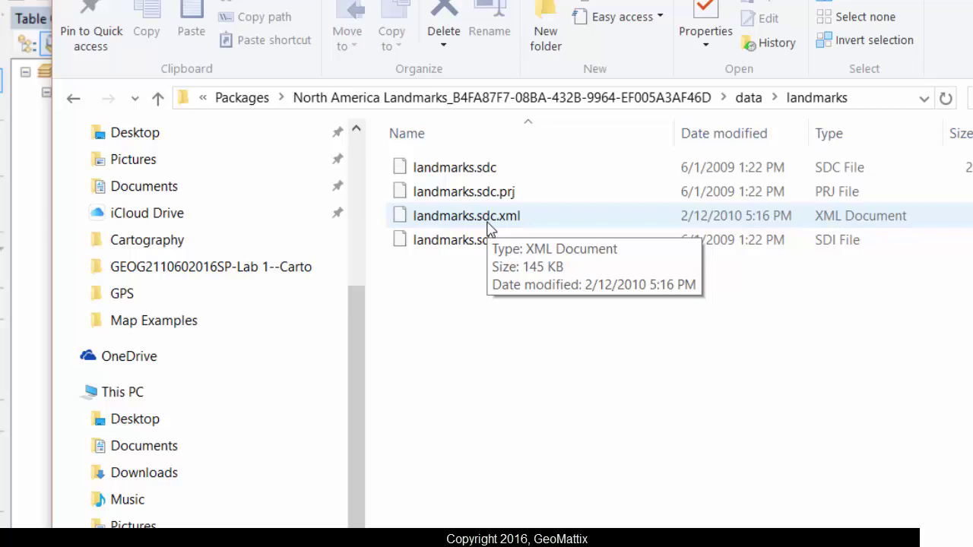
pyautogui.moveTo(639, 176)
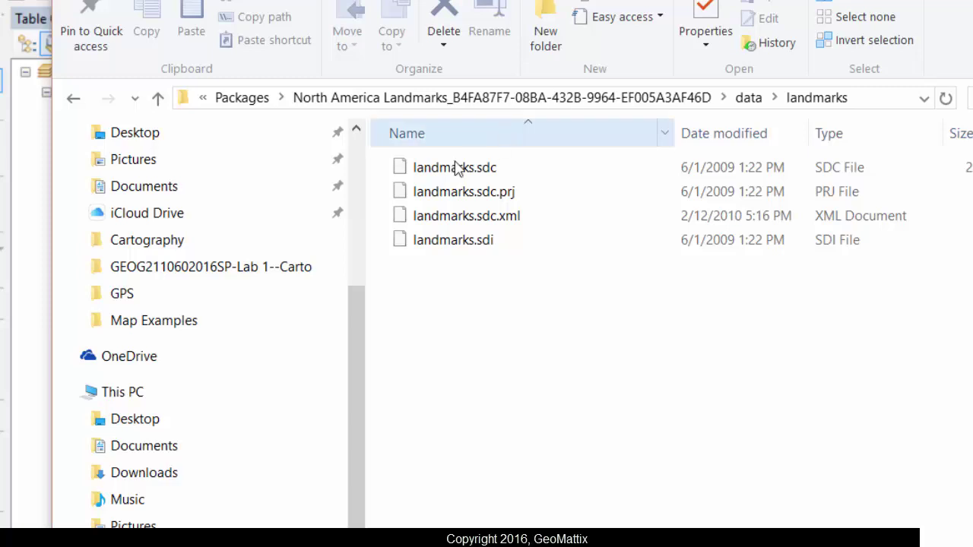
pyautogui.moveTo(447, 170)
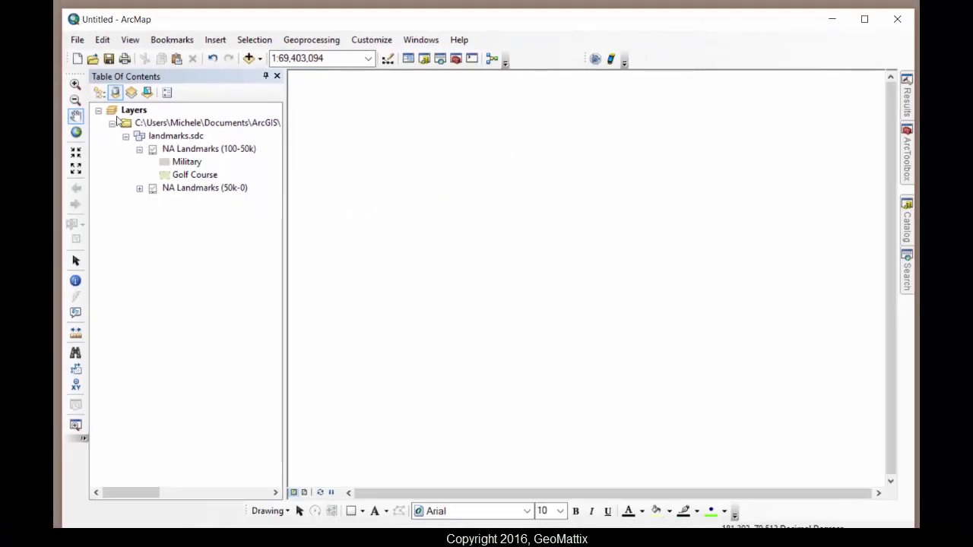
# List layers by drawing order and bring up the NA Landmarks (100-50k) layer's context menu.
pyautogui.click(99, 92)
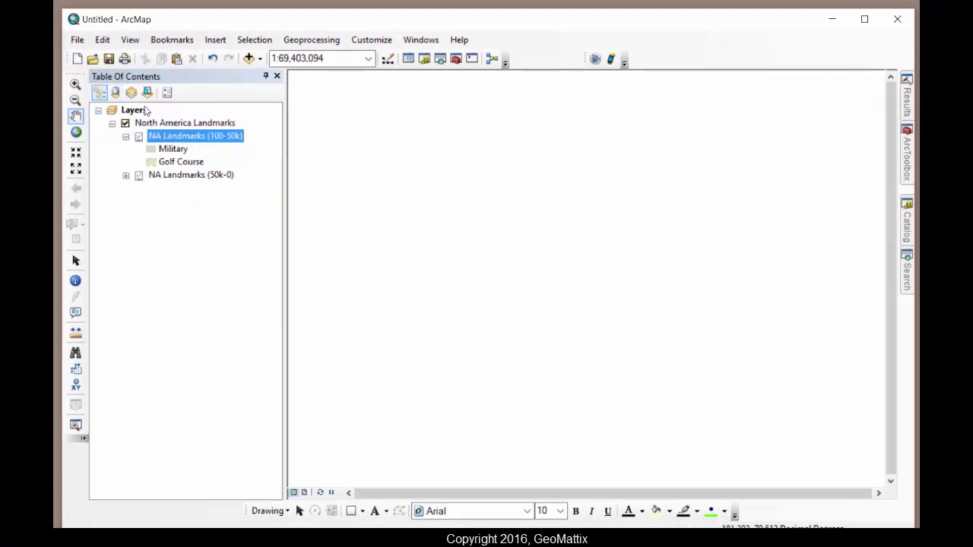
pyautogui.hotkey('shift', 'F10')
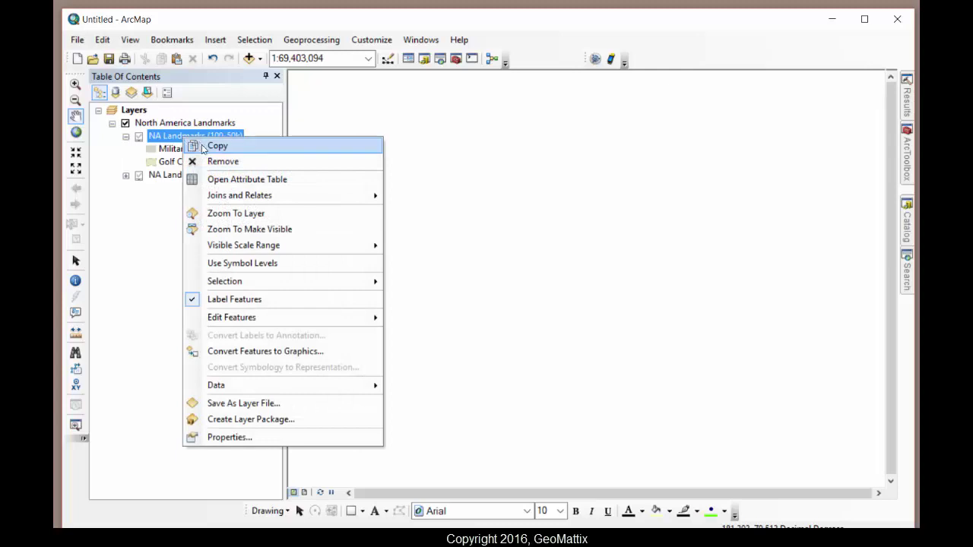
# Export all NA Landmarks (100-50k) features as N_A_Landmark into Esri_Data_and_Maps.gdb.
pyautogui.moveTo(240, 386)
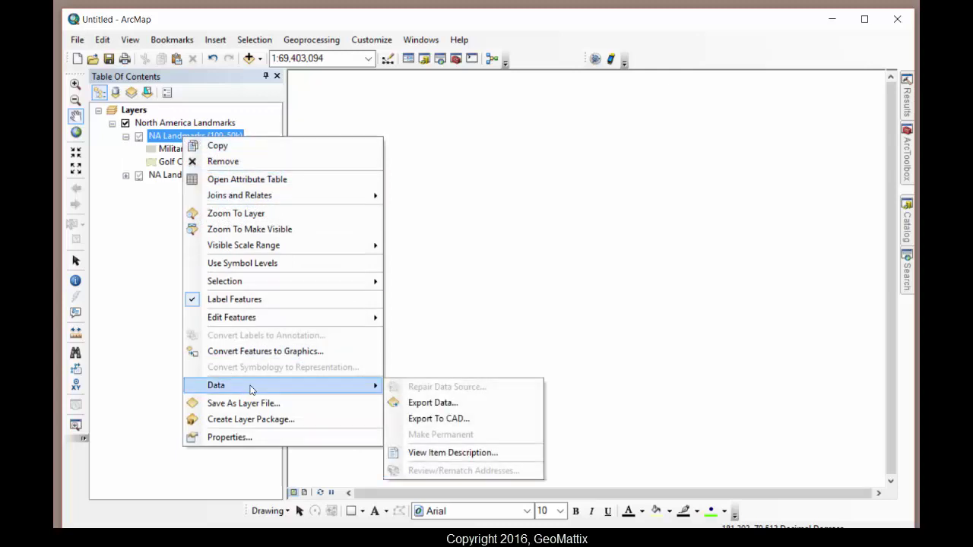
pyautogui.press('Return')
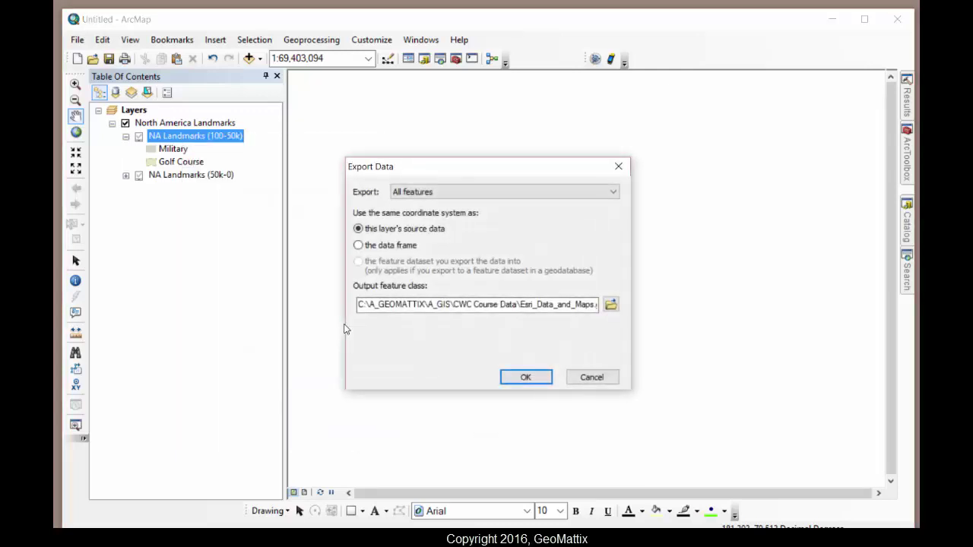
pyautogui.click(610, 305)
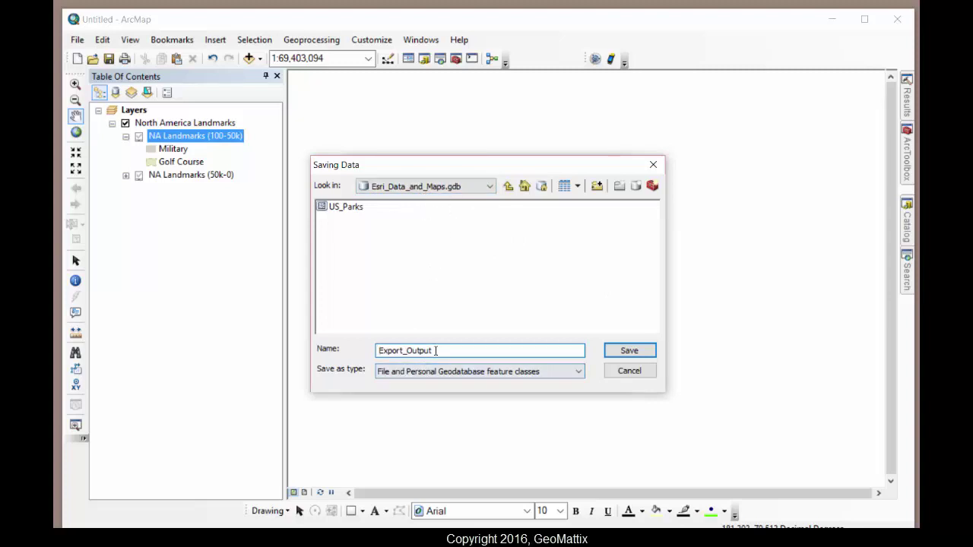
pyautogui.moveTo(433, 350); pyautogui.dragTo(296, 277)
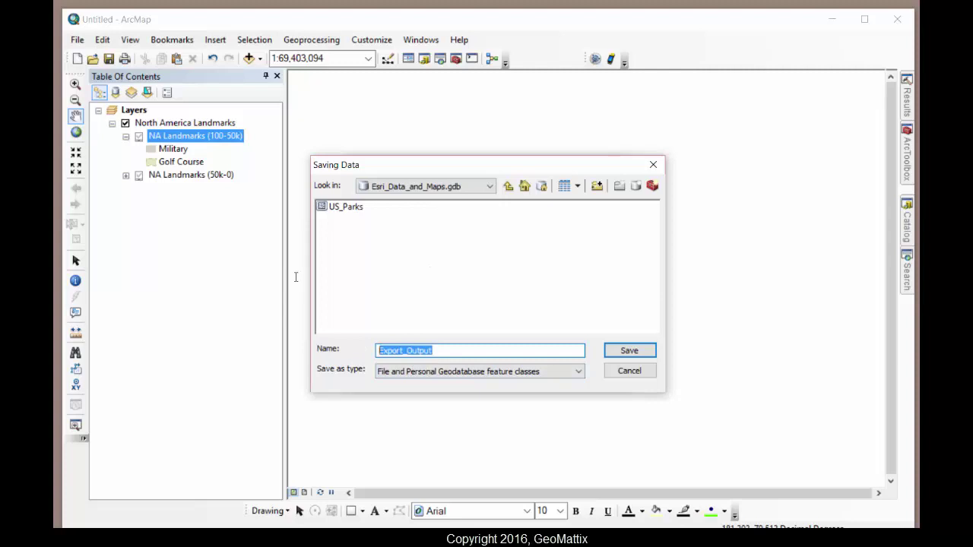
pyautogui.write('N')
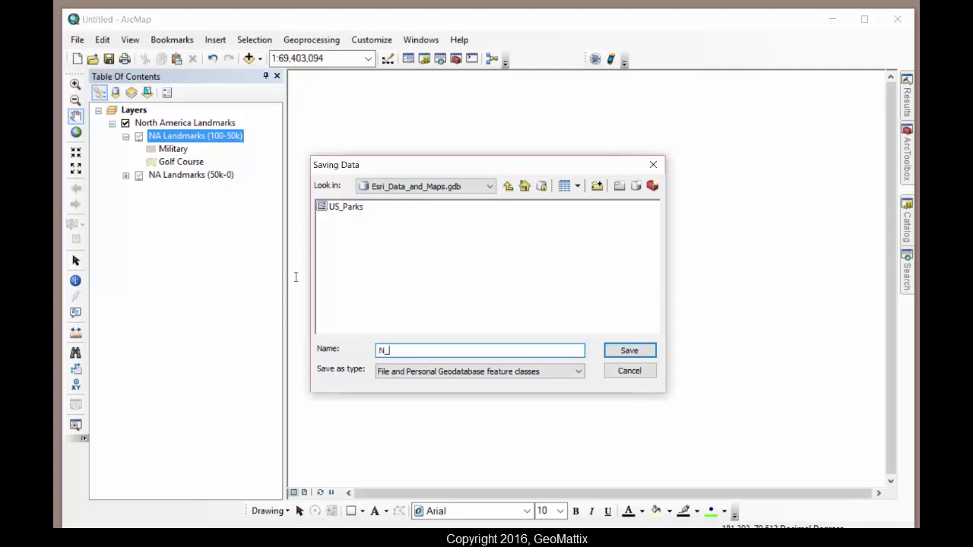
pyautogui.write('_A_Landmarks')
pyautogui.press('Return')
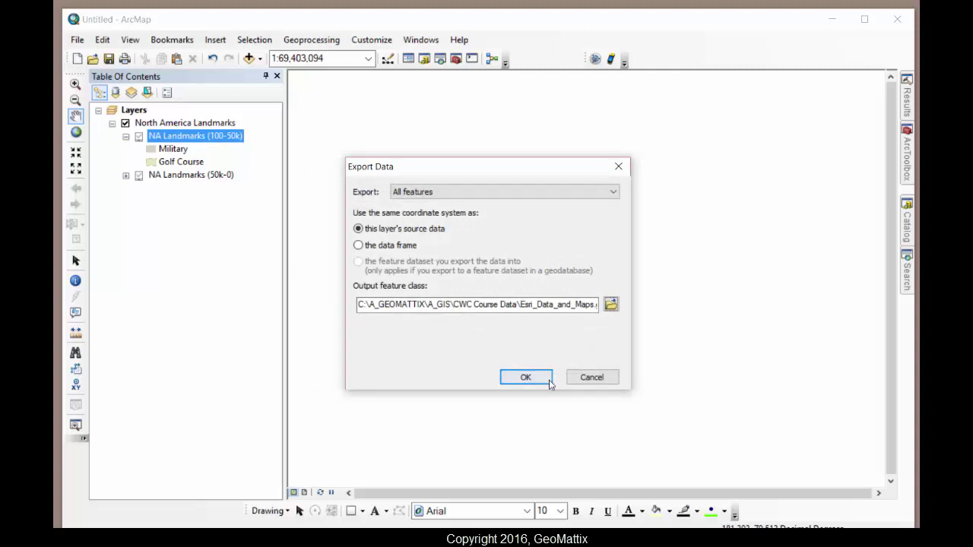
pyautogui.click(508, 376)
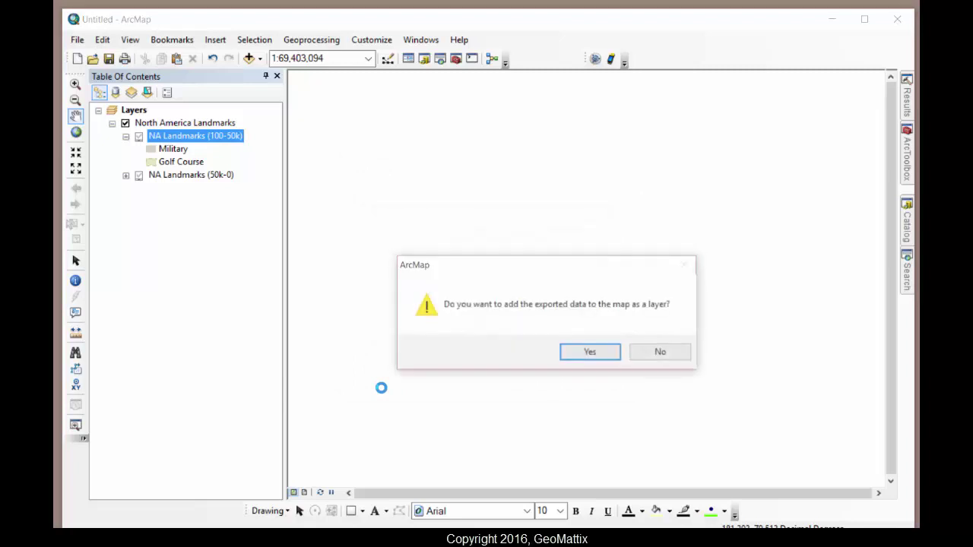
# Accept adding the exported N_A_Landmark data to the map as a new layer.
pyautogui.press('Return')
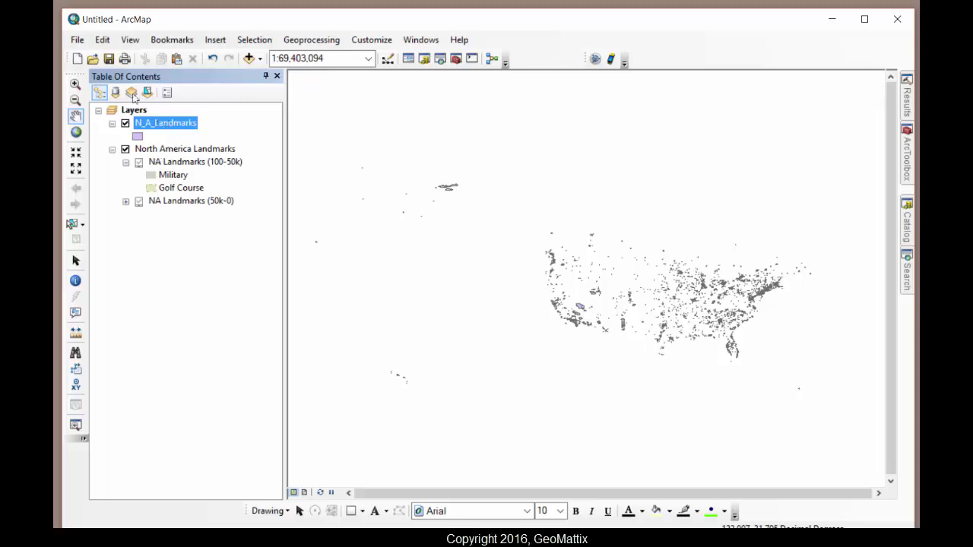
pyautogui.rightClick(174, 126)
pyautogui.click(205, 164)
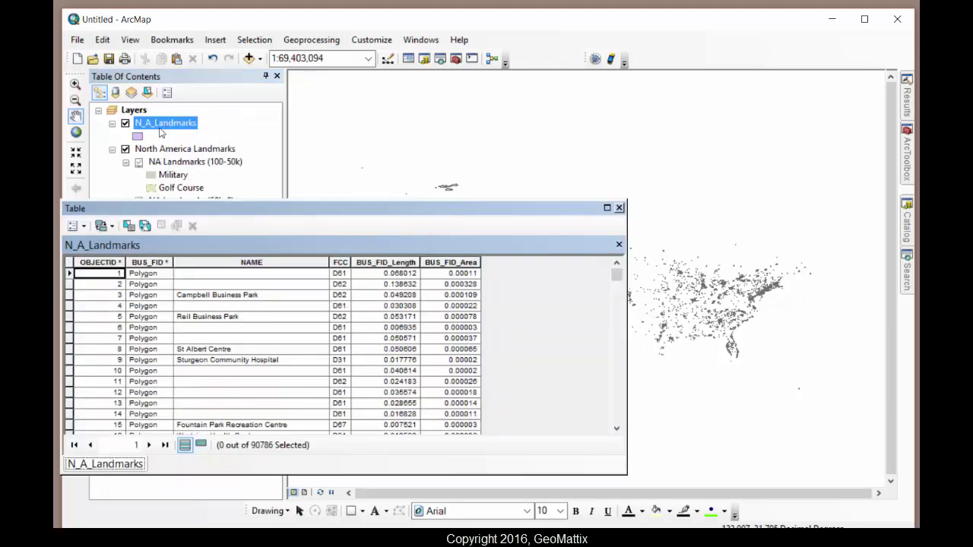
pyautogui.moveTo(232, 209); pyautogui.dragTo(359, 162)
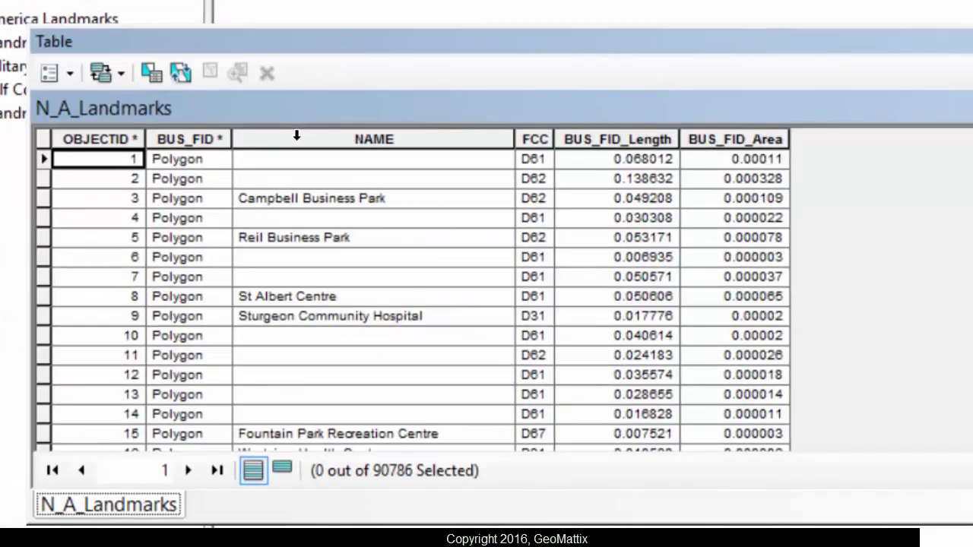
pyautogui.click(300, 136)
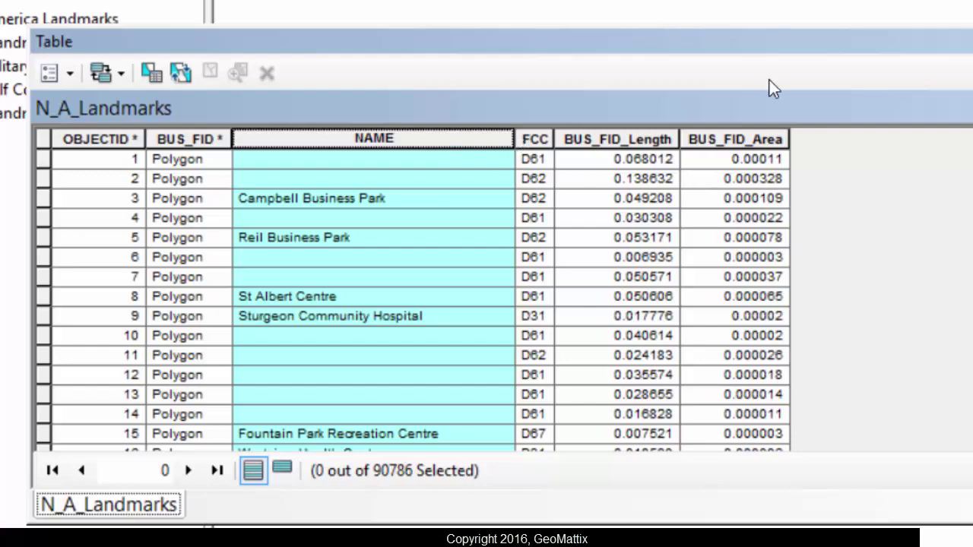
pyautogui.scroll(-20, 410, 296)
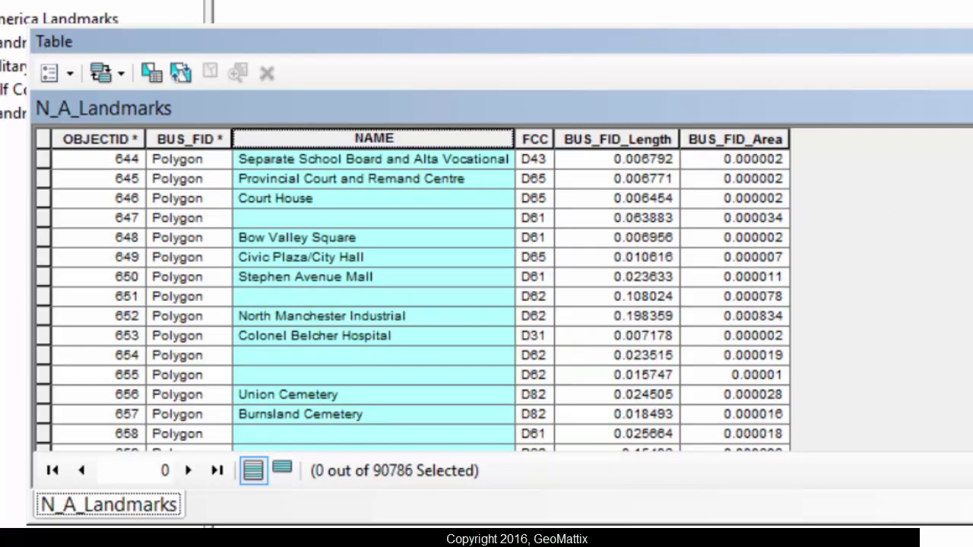
pyautogui.scroll(-20, 410, 296)
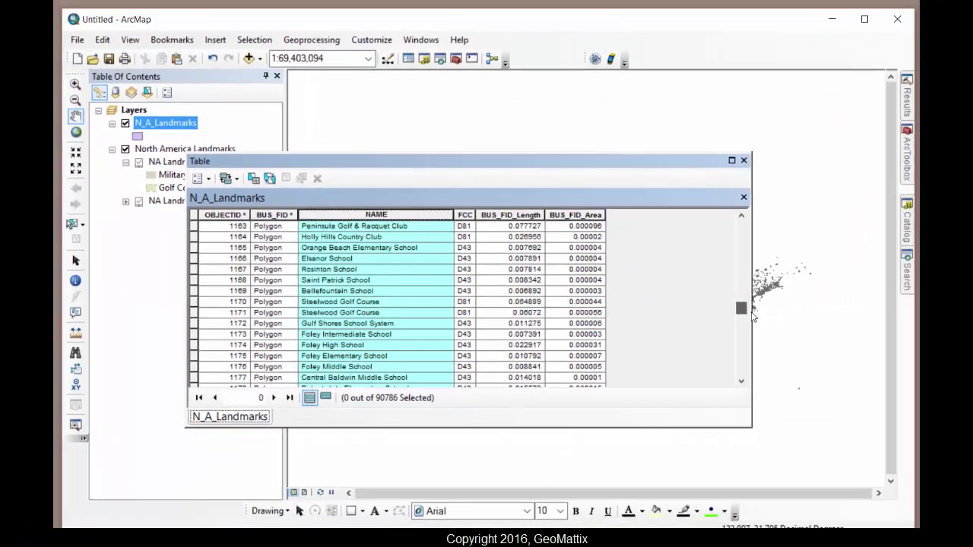
pyautogui.scroll(20, 411, 296)
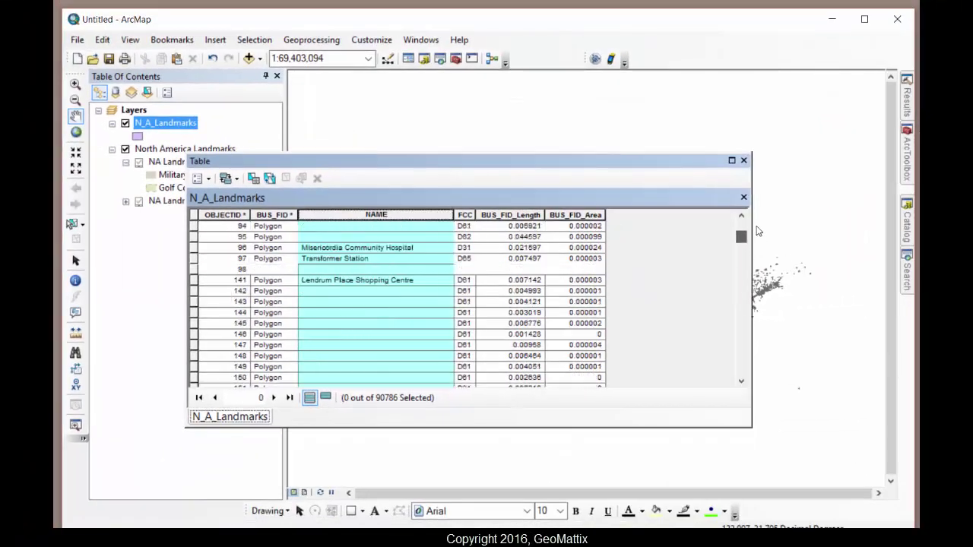
pyautogui.scroll(20, 741, 232)
pyautogui.click(744, 160)
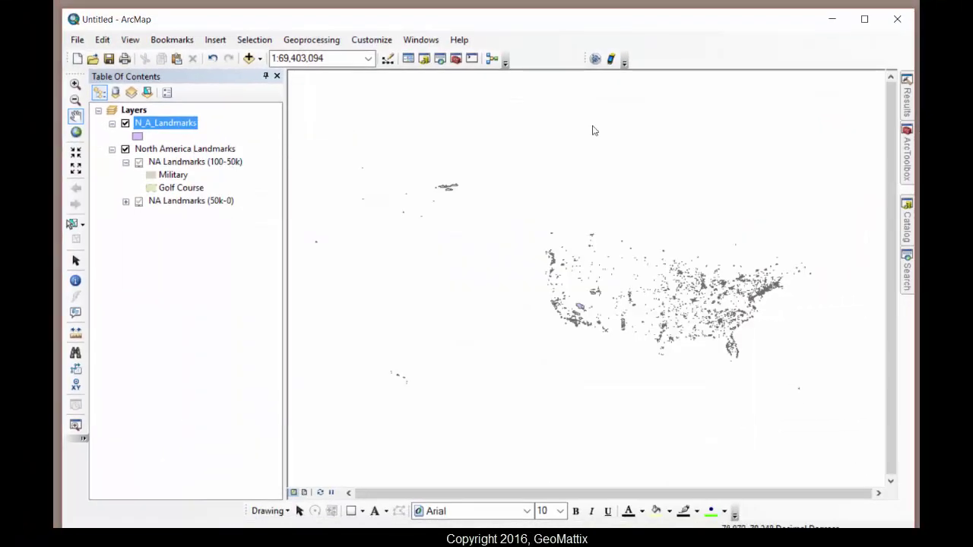